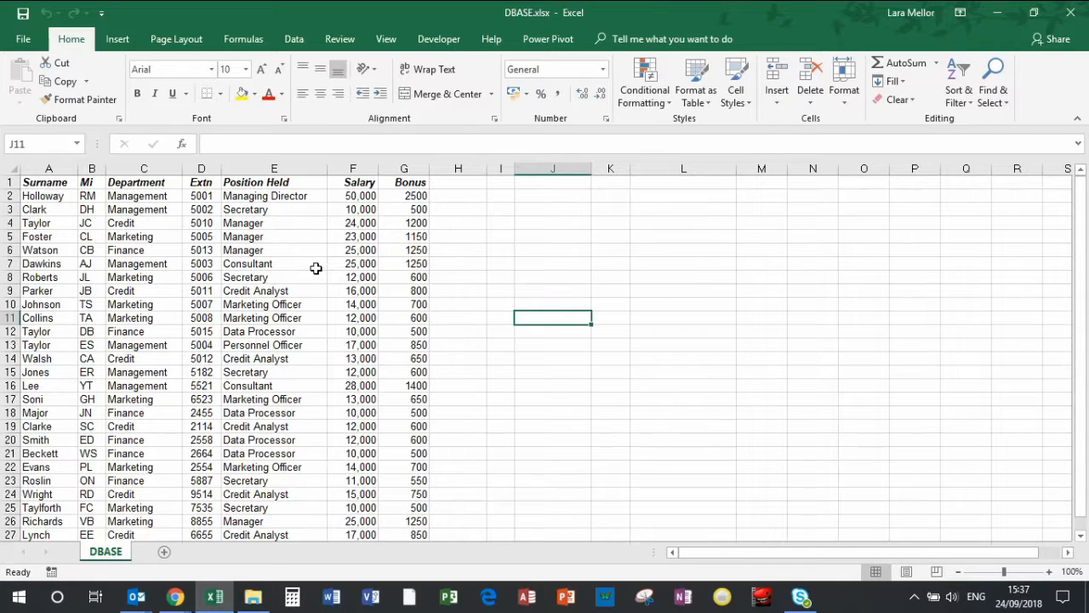
Sort the staff list by the Surname column, first from A to Z and again from Z to A
{"action": "left_click", "coordinate": [292, 39]}
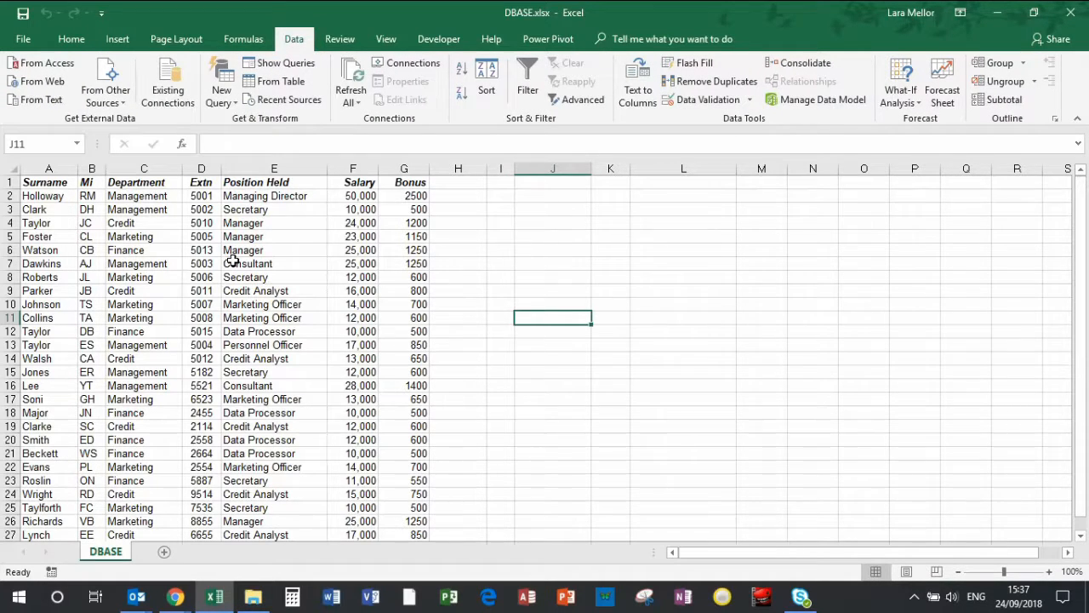
{"action": "left_click", "coordinate": [49, 248]}
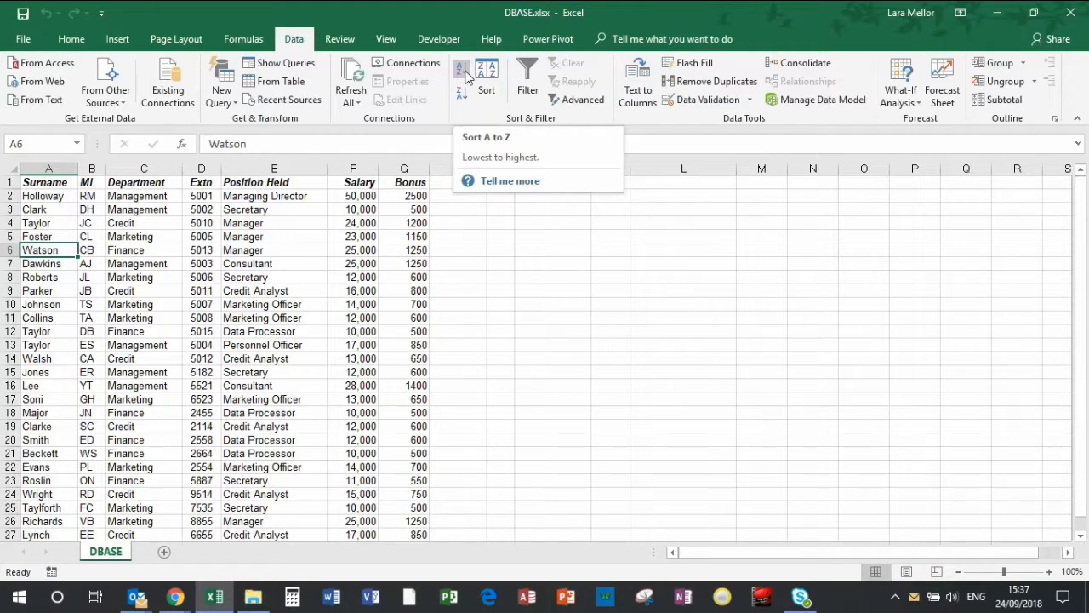
{"action": "left_click", "coordinate": [463, 74]}
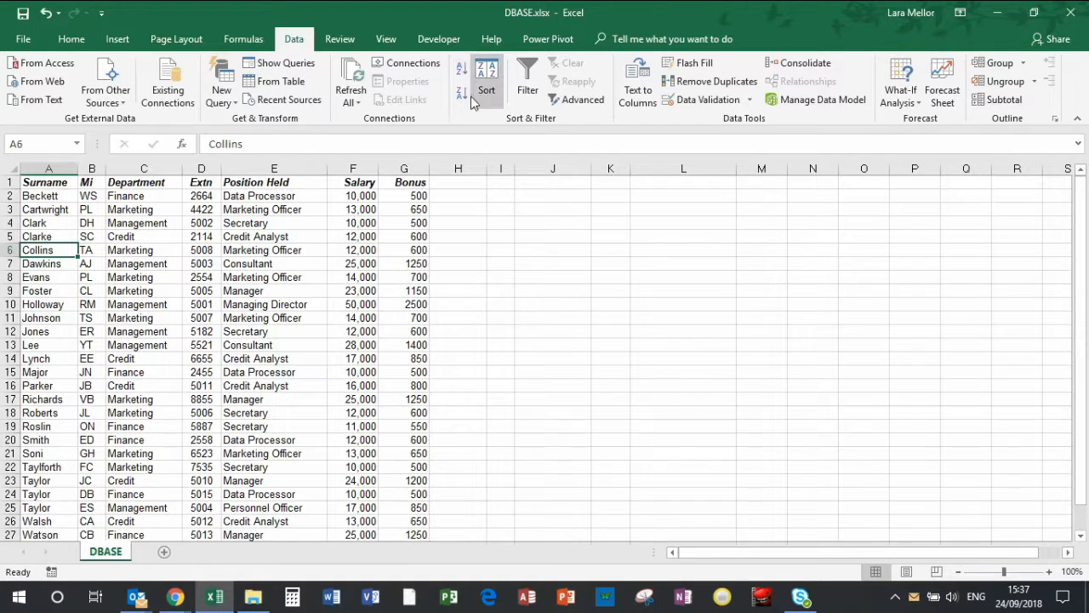
{"action": "left_click", "coordinate": [464, 100]}
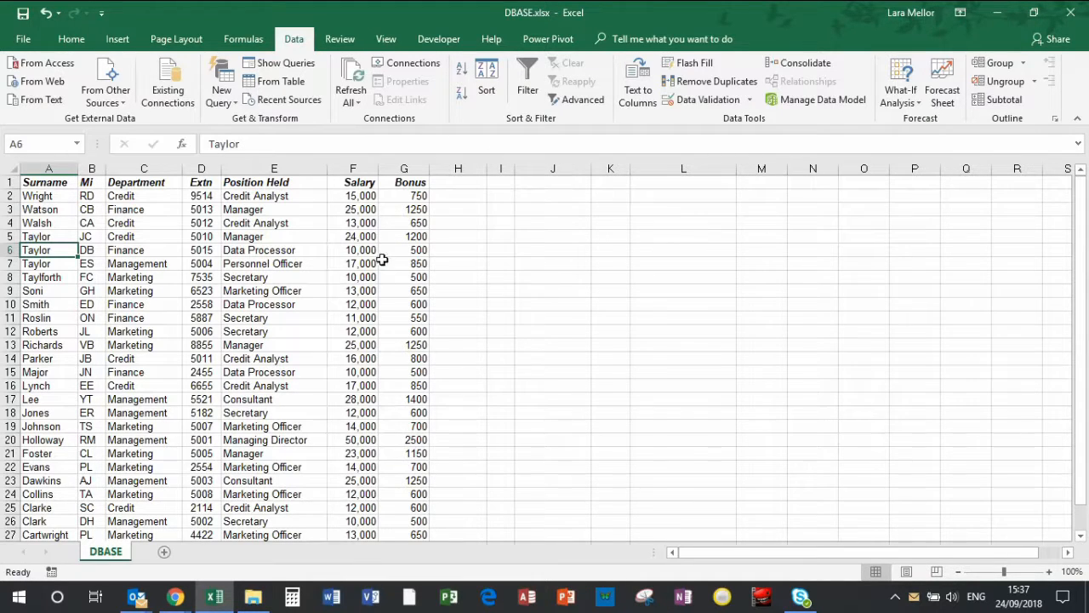
Sort the staff list by the Salary column, first from smallest to largest and again from largest to smallest
{"action": "left_click", "coordinate": [366, 223]}
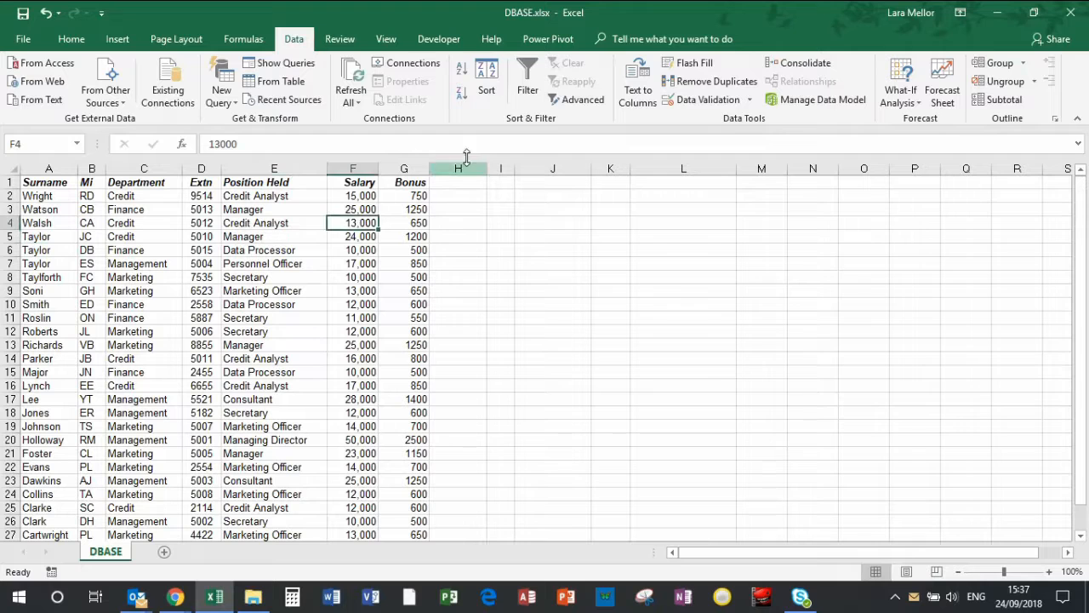
{"action": "left_click", "coordinate": [462, 70]}
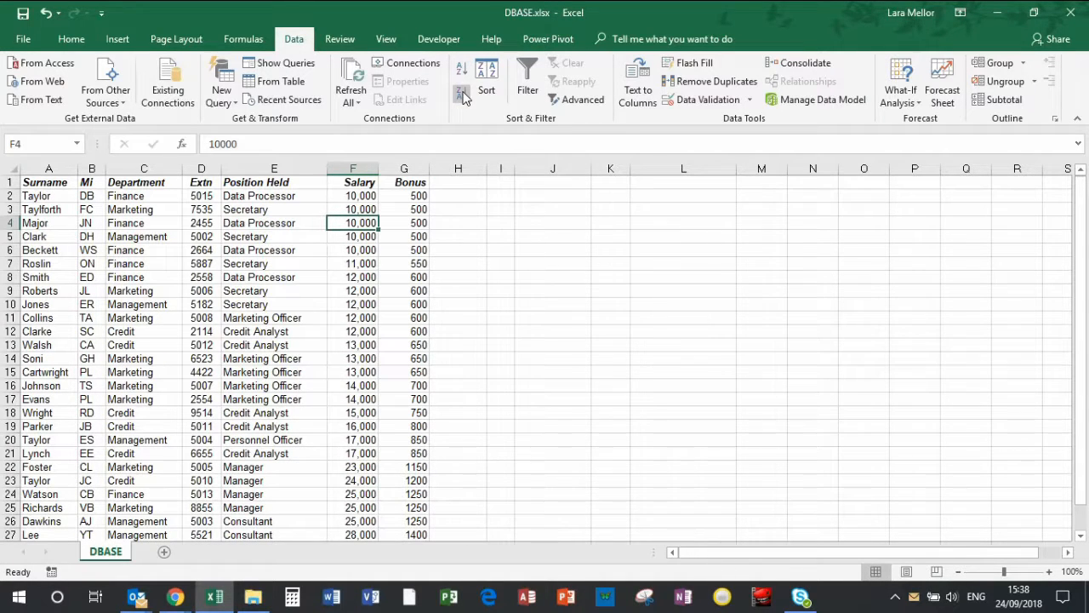
{"action": "left_click", "coordinate": [462, 95]}
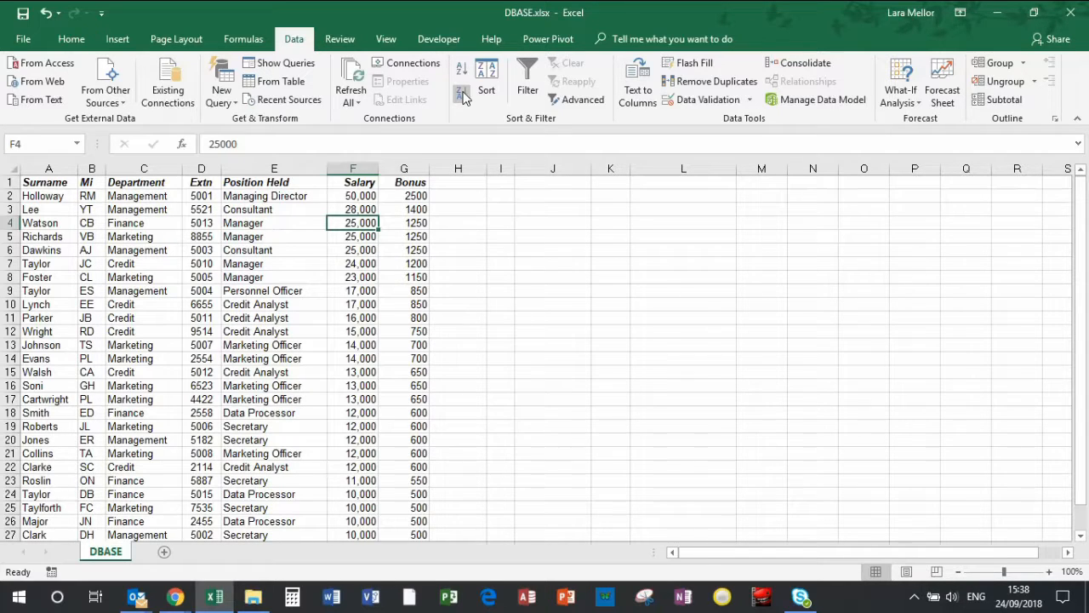
{"action": "left_click", "coordinate": [465, 98]}
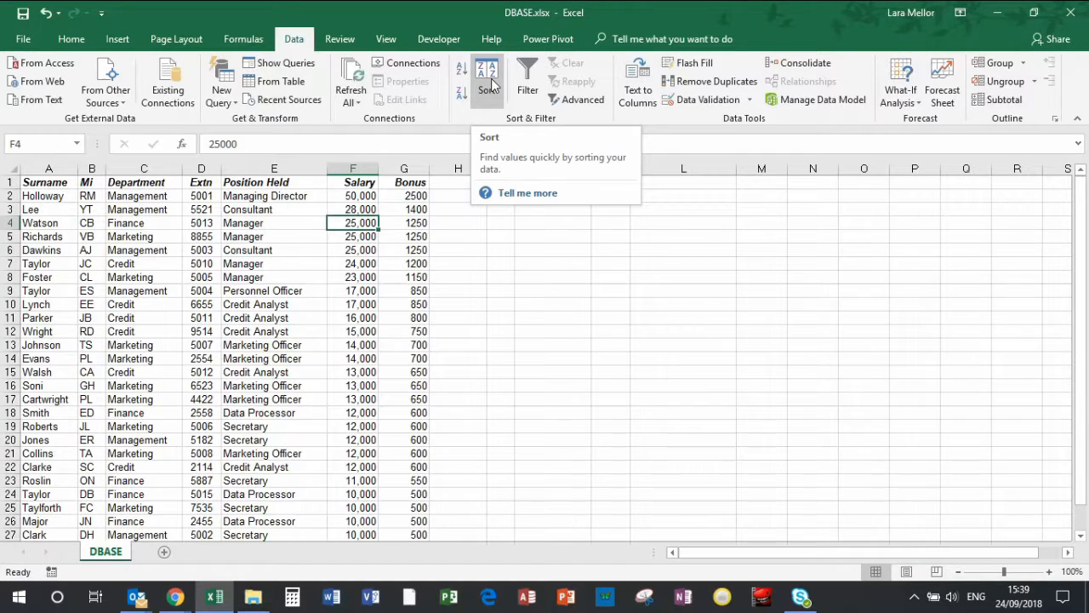
Set the first level of a custom sort to the Department column in A to Z order
{"action": "left_click", "coordinate": [488, 81]}
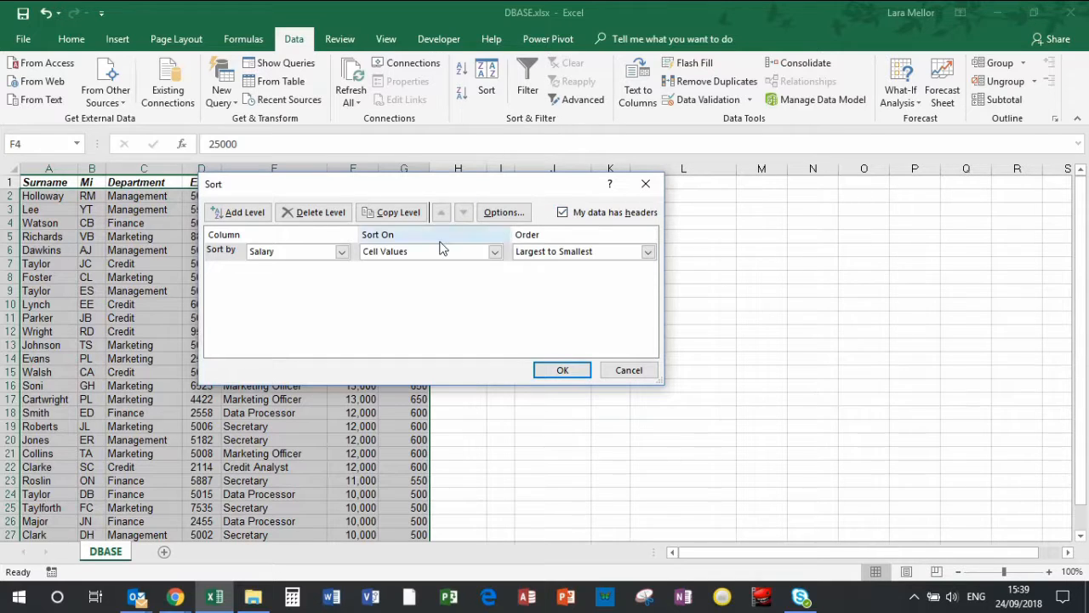
{"action": "left_click", "coordinate": [342, 253]}
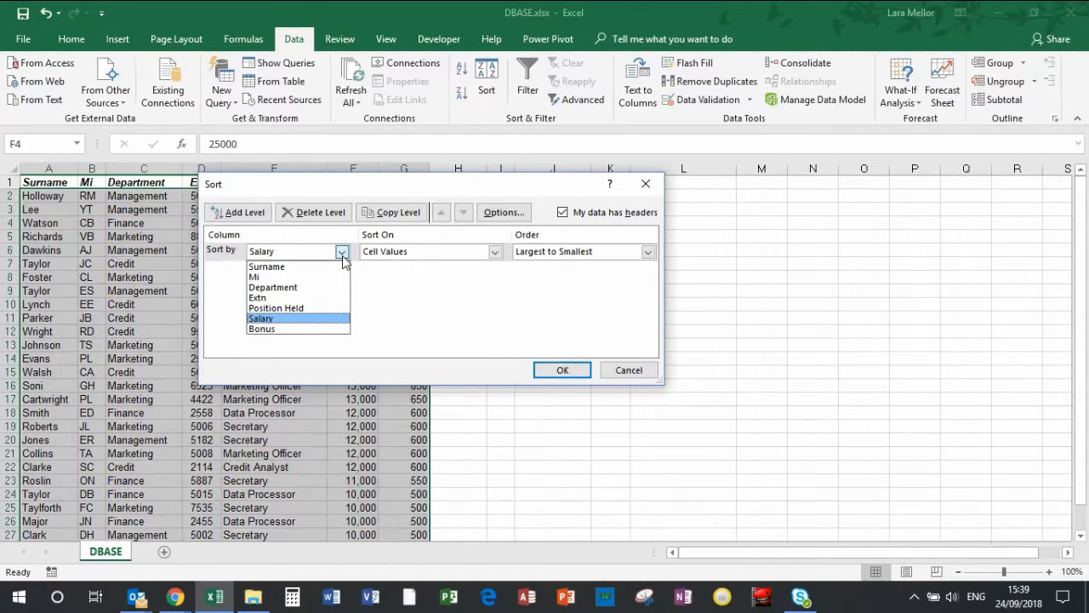
{"action": "left_click", "coordinate": [309, 285]}
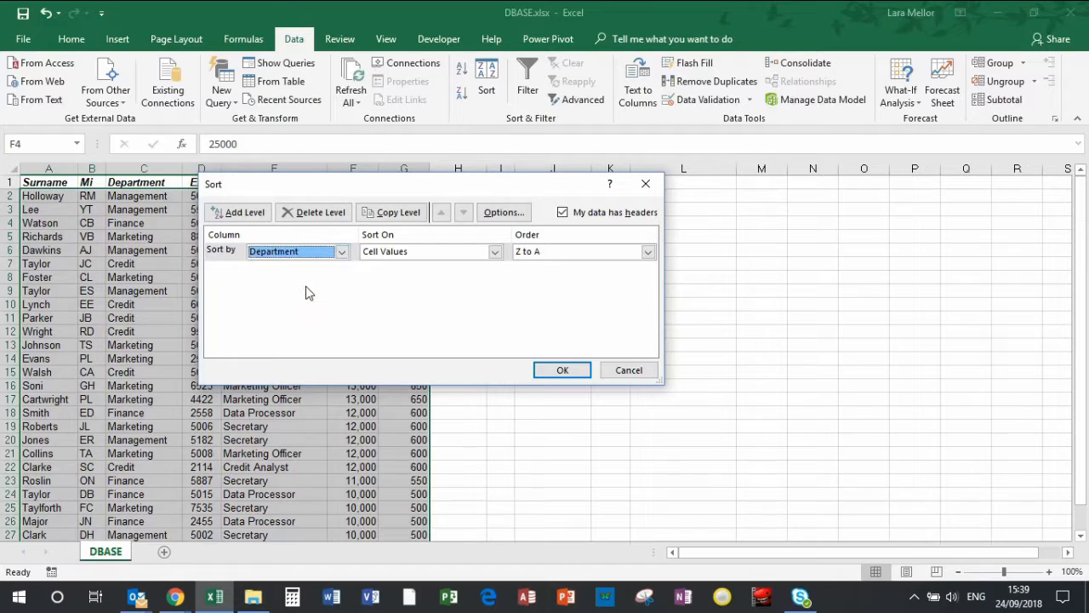
{"action": "left_click", "coordinate": [647, 252]}
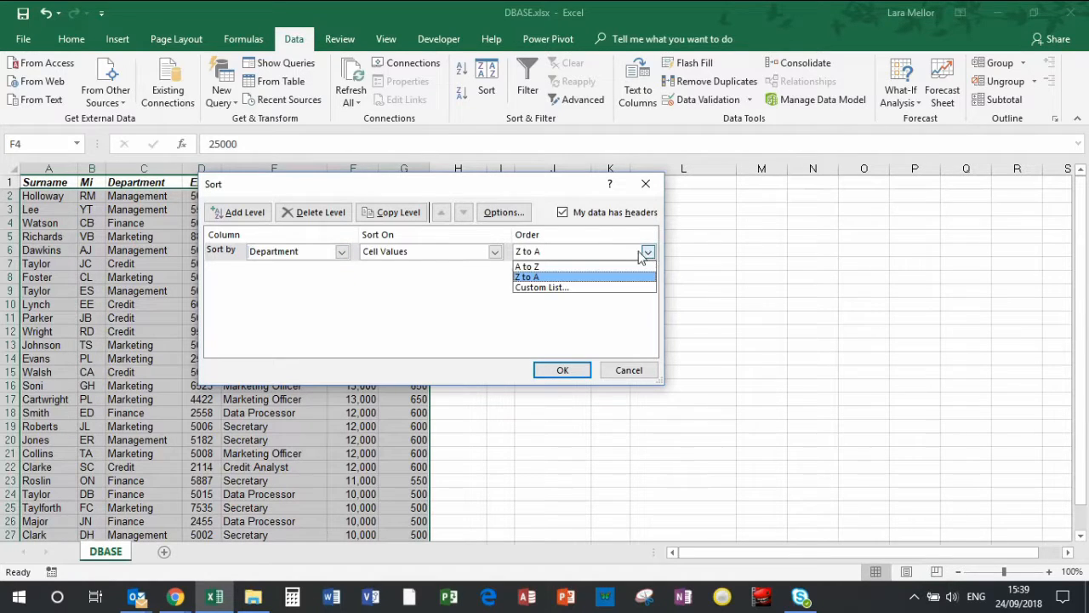
{"action": "left_click", "coordinate": [539, 269]}
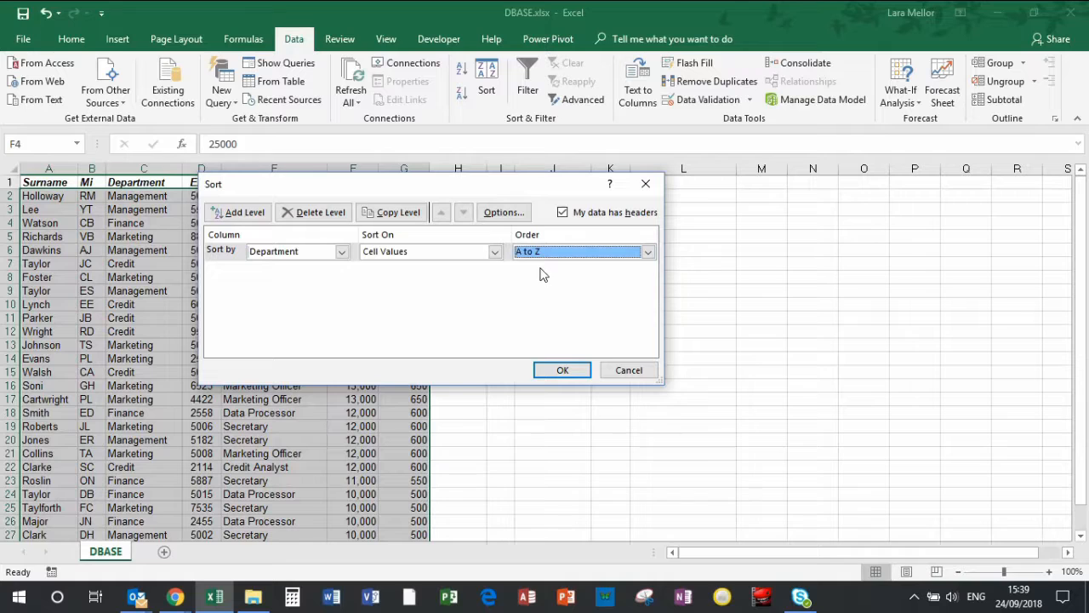
Add a second sort level on Position Held in A to Z order and apply the custom sort
{"action": "left_click", "coordinate": [245, 217]}
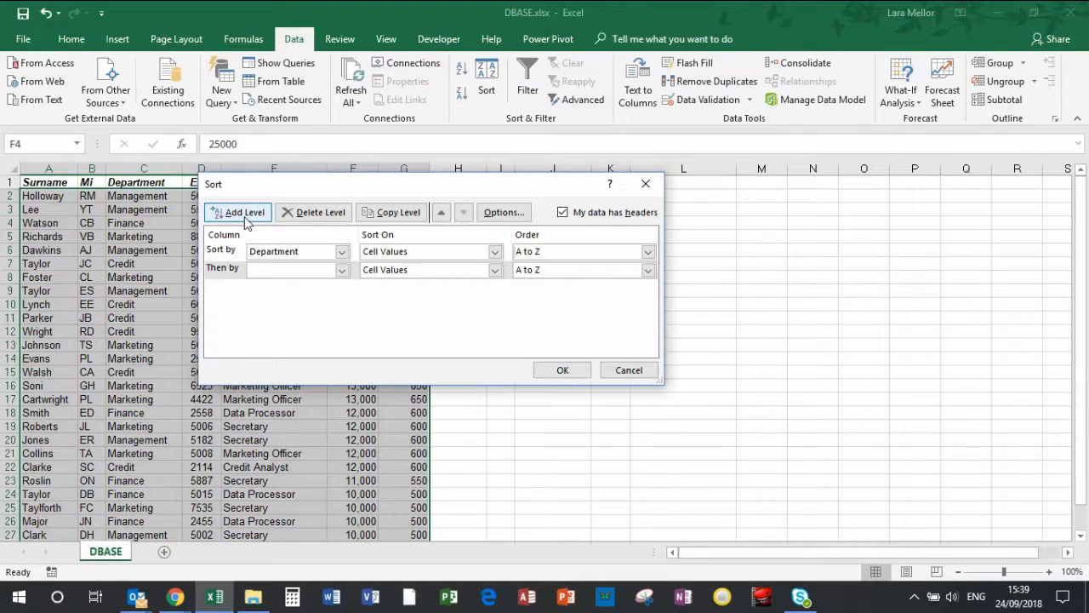
{"action": "left_click", "coordinate": [344, 271]}
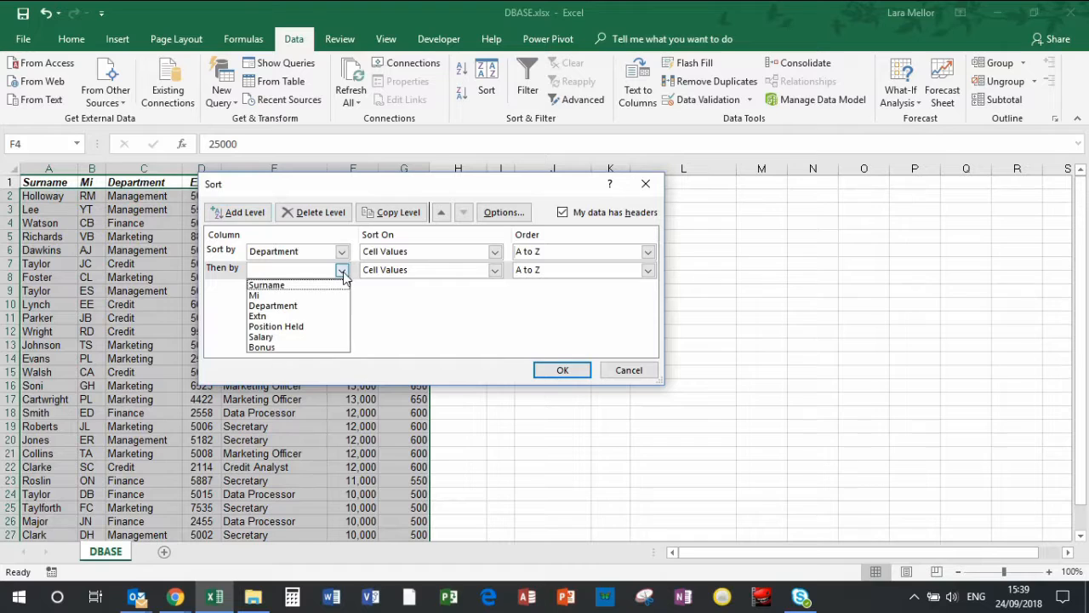
{"action": "left_click", "coordinate": [289, 326]}
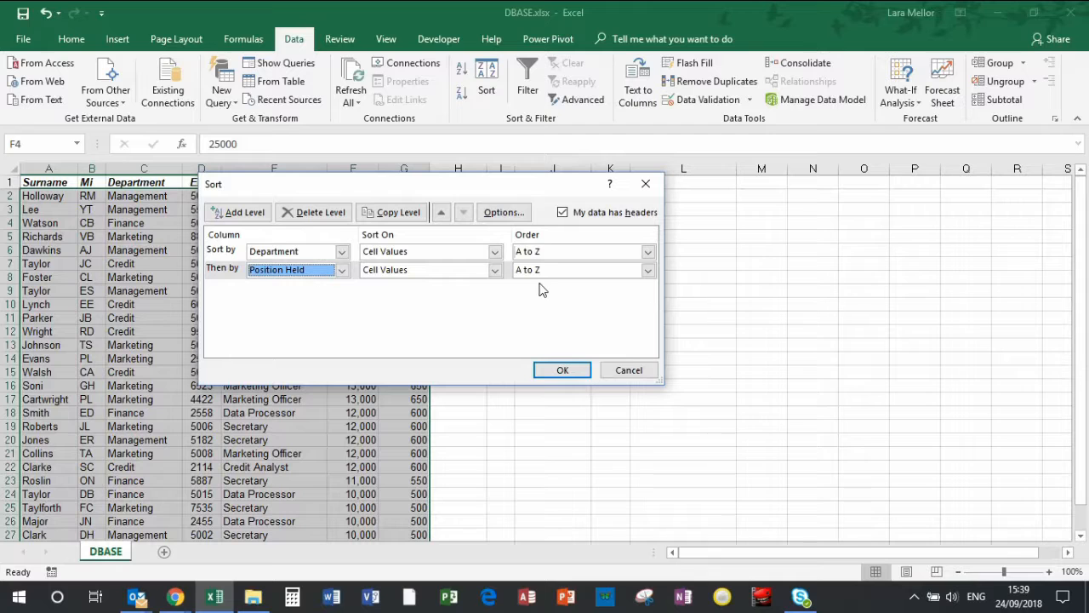
{"action": "left_click", "coordinate": [563, 371]}
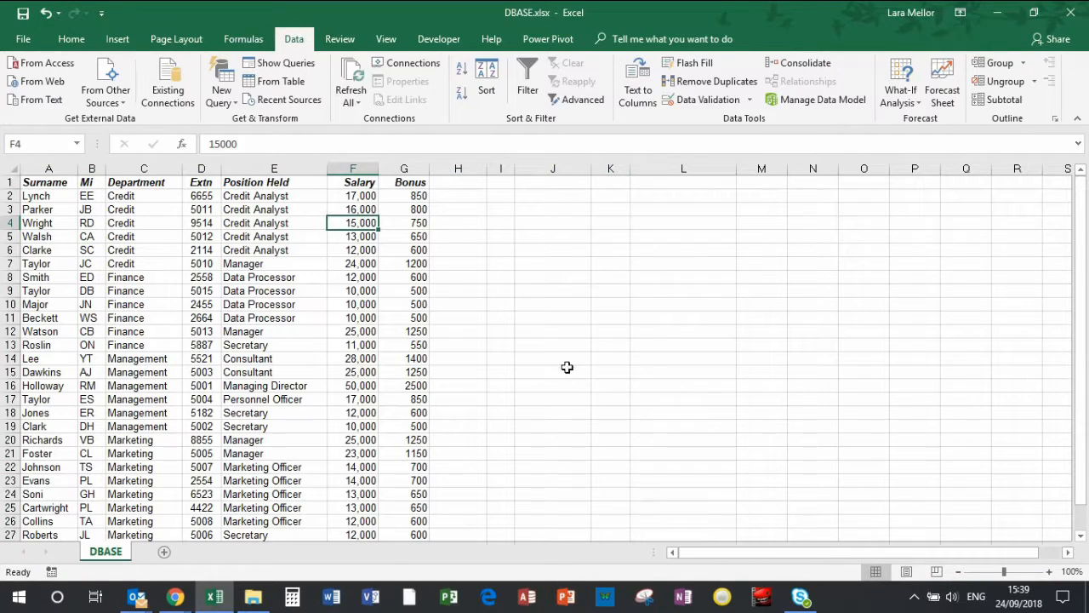
Examine how the Department and Position Held values are grouped for the Credit and Finance rows
{"action": "left_click", "coordinate": [158, 195]}
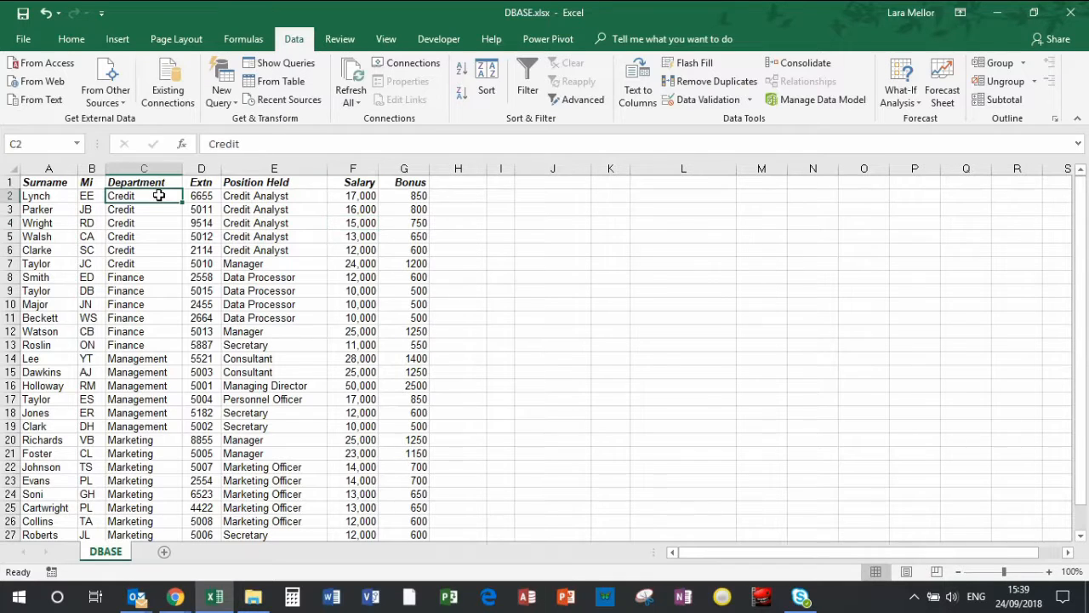
{"action": "left_click_drag", "start_coordinate": [158, 196], "coordinate": [153, 262]}
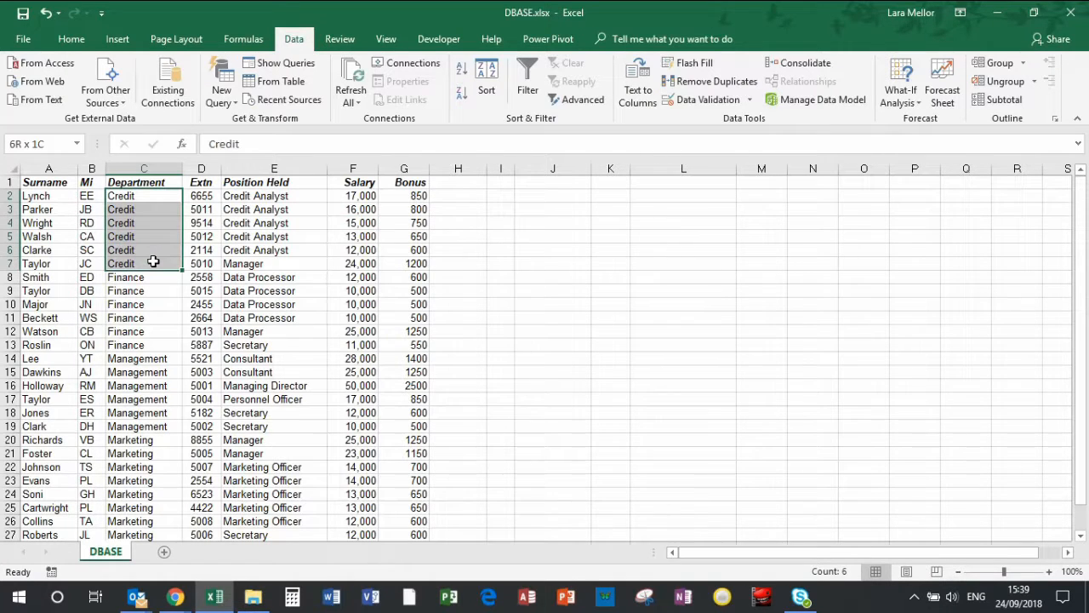
{"action": "left_click_drag", "start_coordinate": [264, 197], "coordinate": [257, 253]}
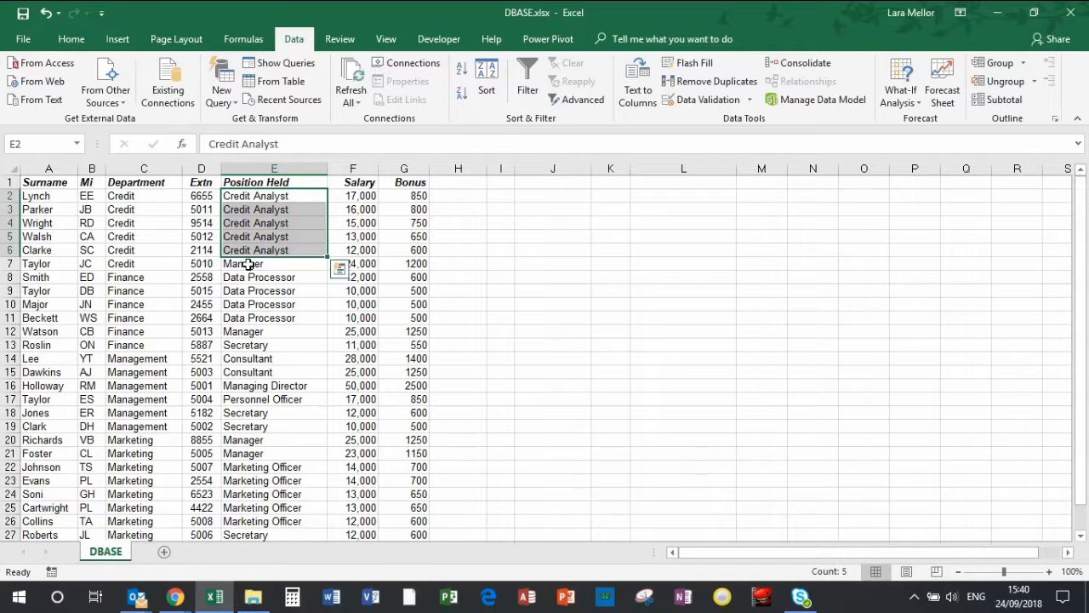
{"action": "left_click", "coordinate": [248, 264]}
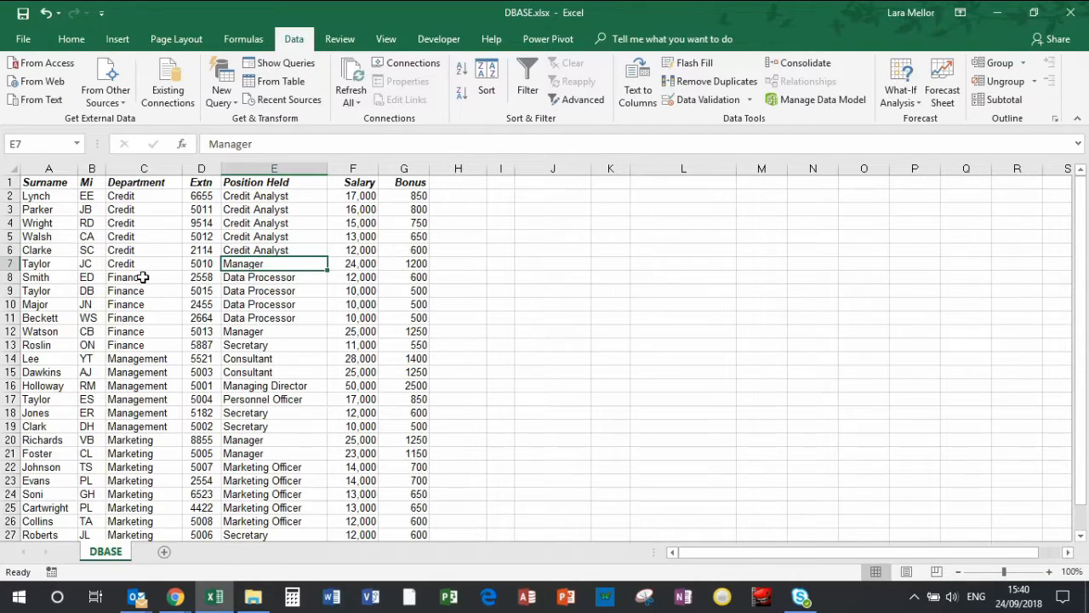
{"action": "left_click_drag", "start_coordinate": [143, 278], "coordinate": [133, 341]}
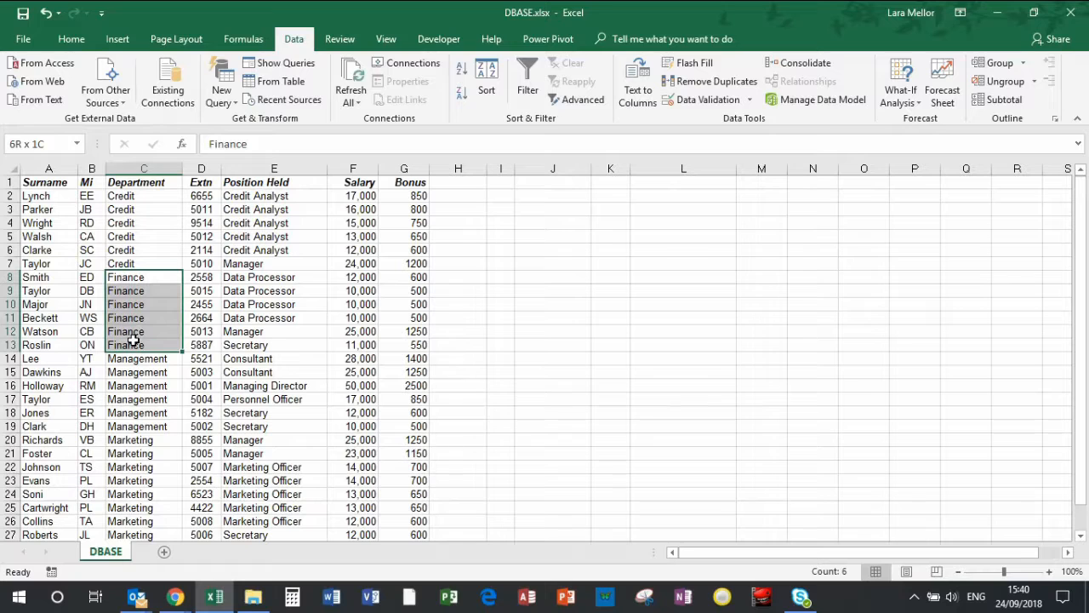
{"action": "left_click_drag", "start_coordinate": [248, 280], "coordinate": [234, 339]}
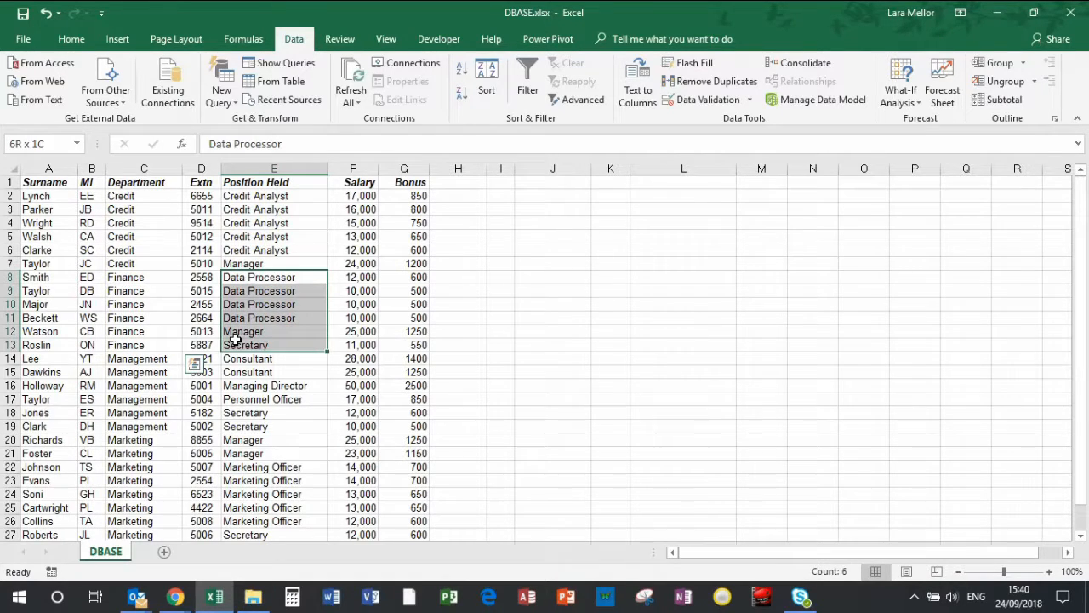
{"action": "left_click", "coordinate": [164, 253]}
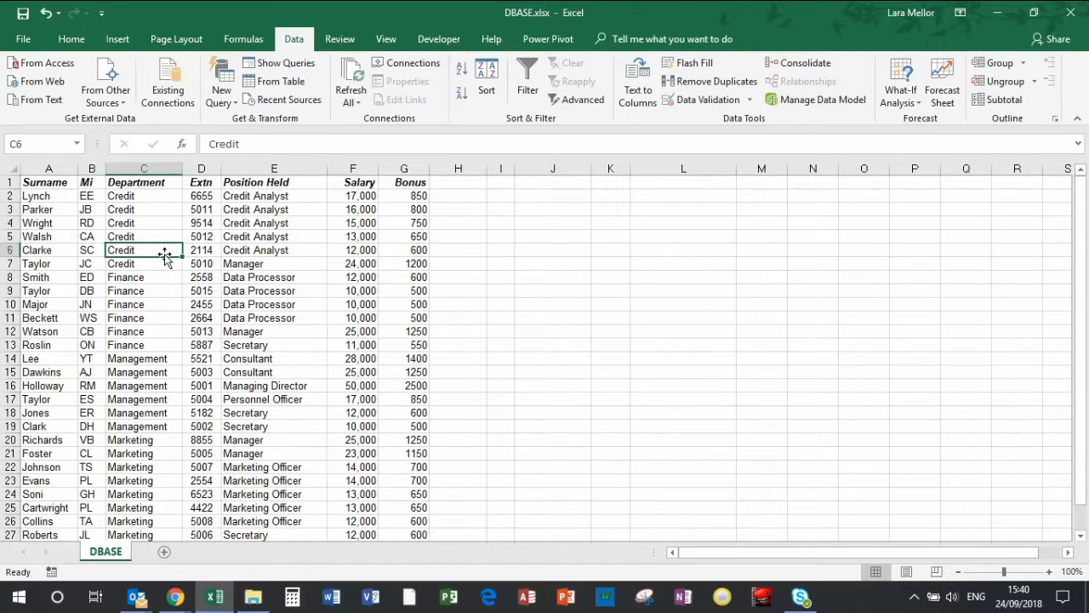
Fill the surname cells A5 and A12 with yellow
{"action": "left_click", "coordinate": [32, 239]}
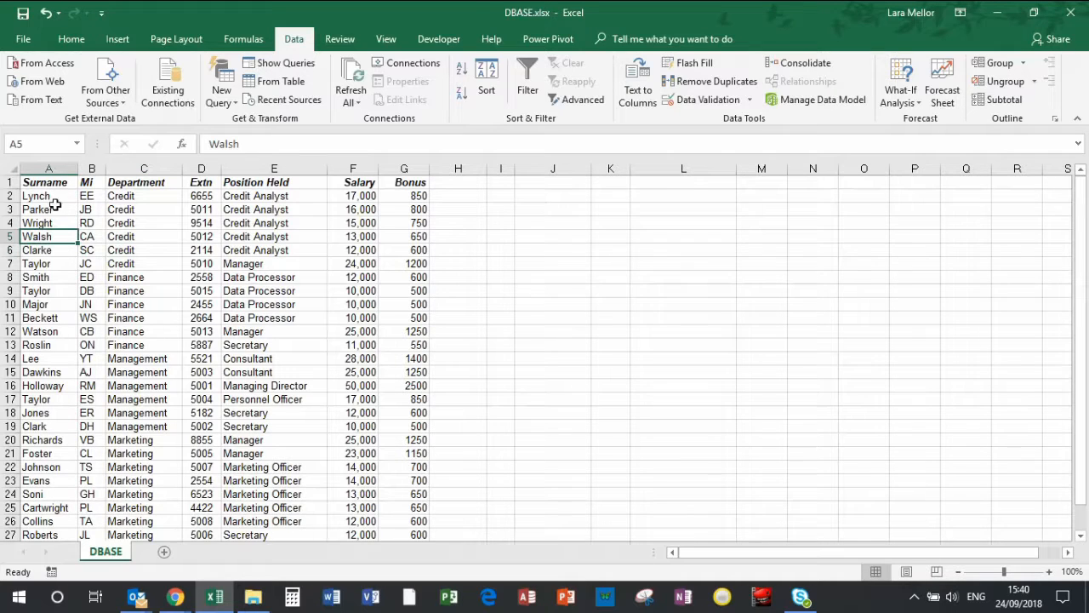
{"action": "left_click", "coordinate": [71, 39]}
{"action": "left_click", "coordinate": [242, 94]}
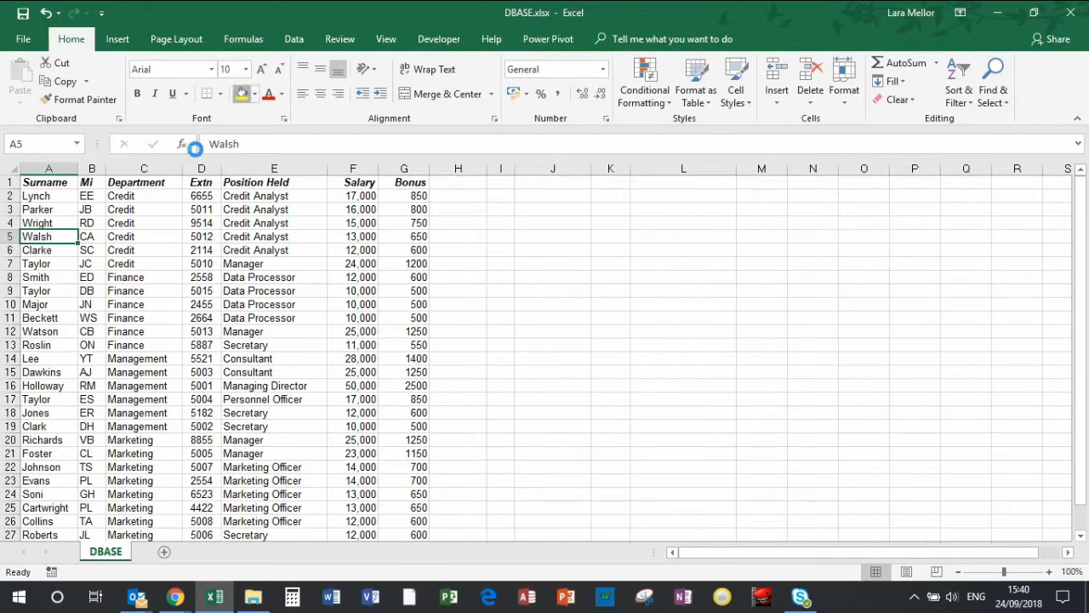
{"action": "left_click", "coordinate": [50, 331]}
{"action": "left_click", "coordinate": [242, 94]}
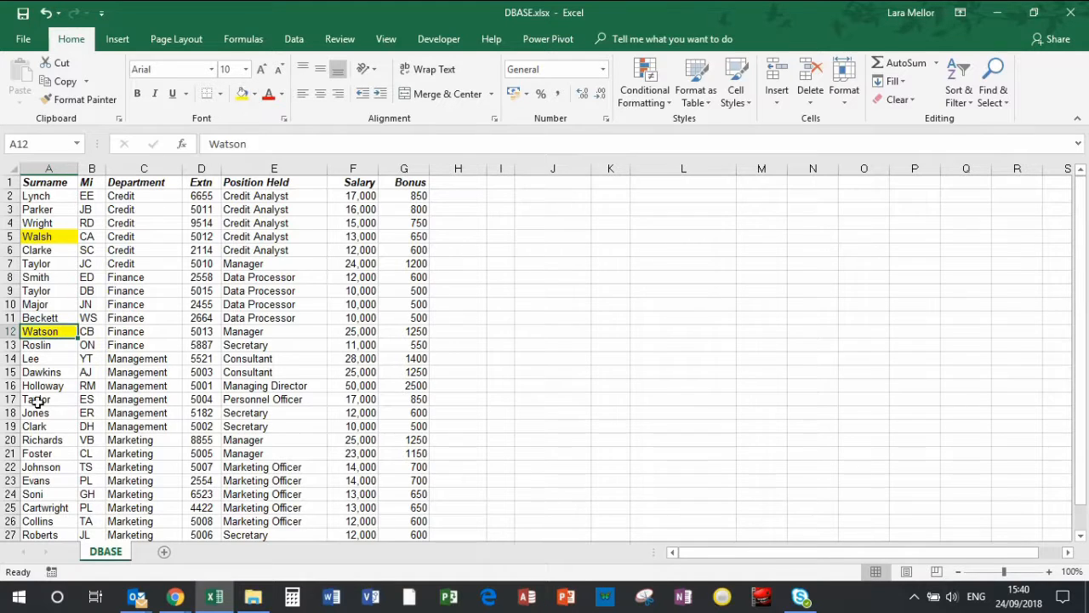
Delete both the Department and Position Held levels from the staff list's custom sort
{"action": "left_click", "coordinate": [52, 398]}
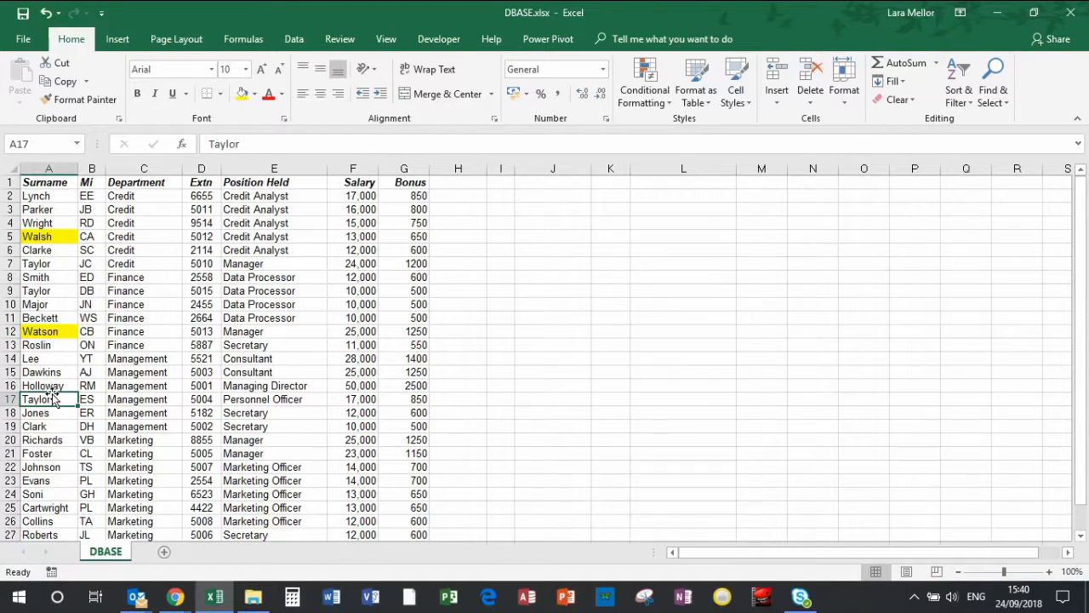
{"action": "left_click", "coordinate": [297, 42]}
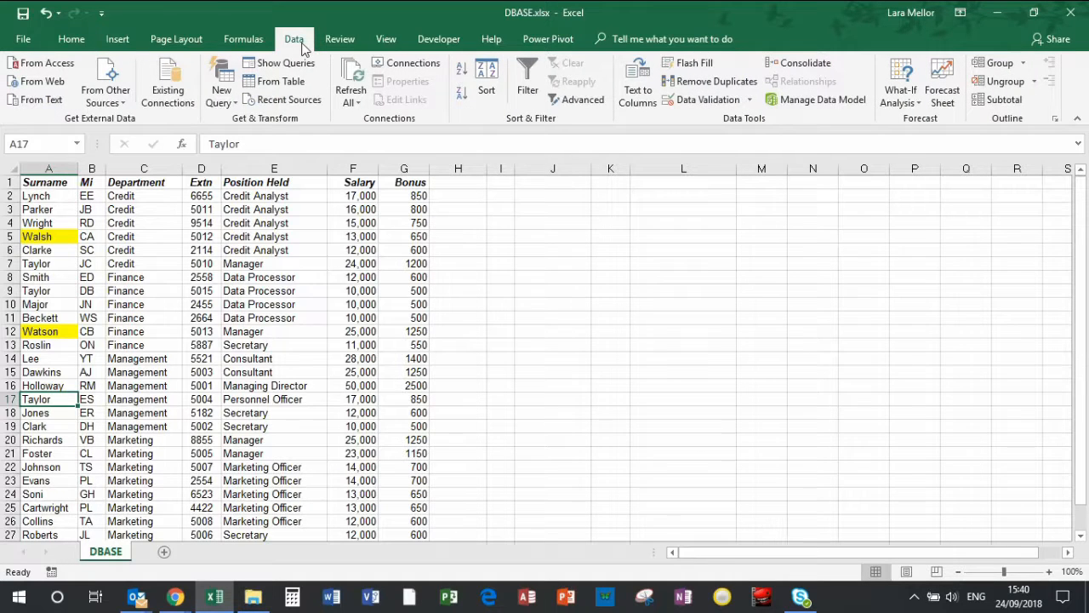
{"action": "left_click", "coordinate": [486, 89]}
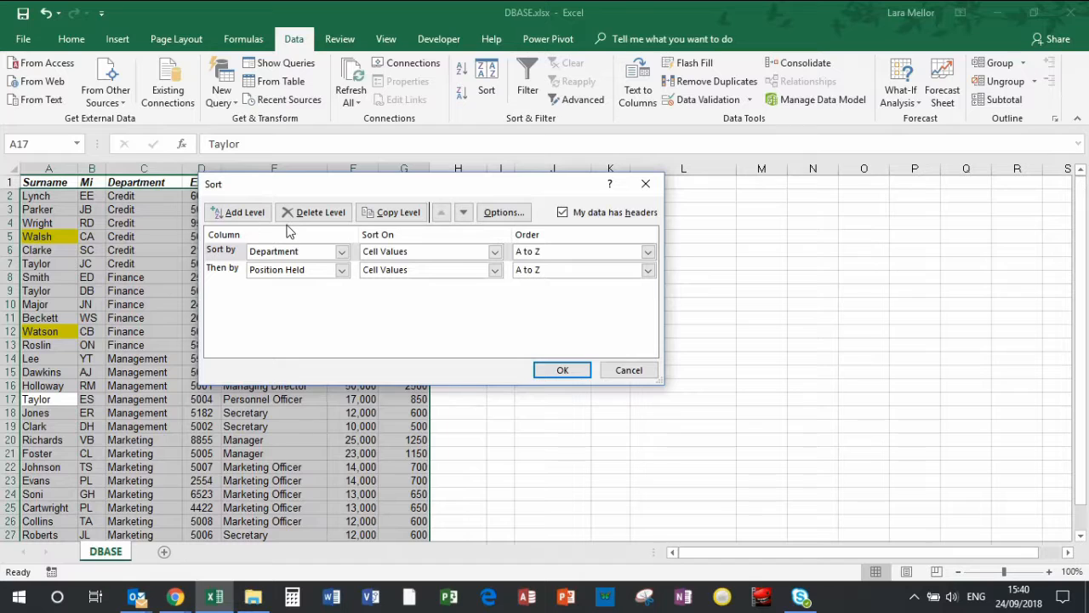
{"action": "left_click", "coordinate": [324, 219]}
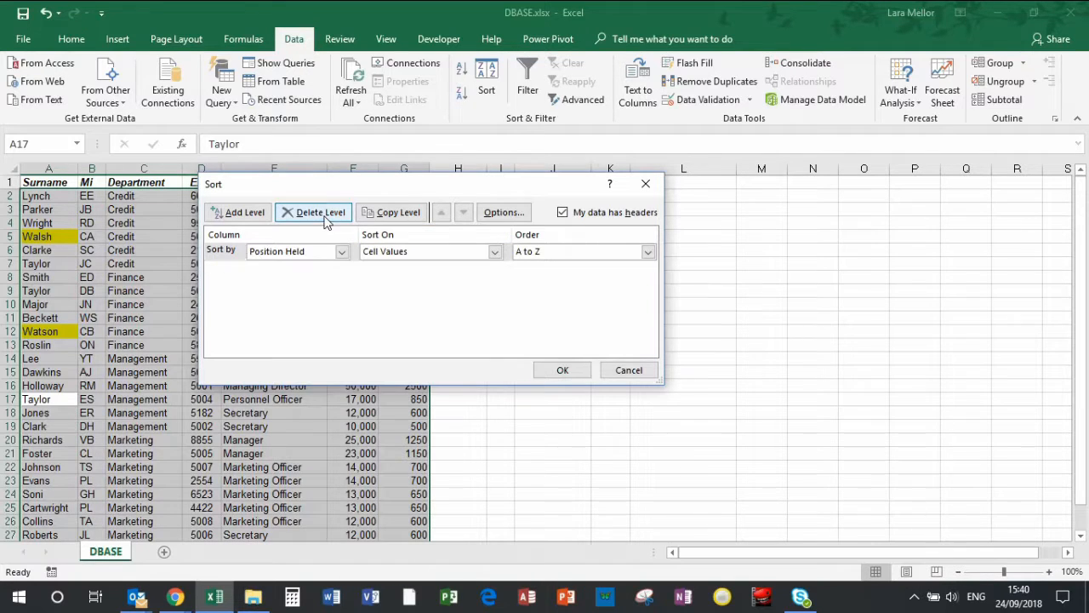
{"action": "left_click", "coordinate": [326, 219]}
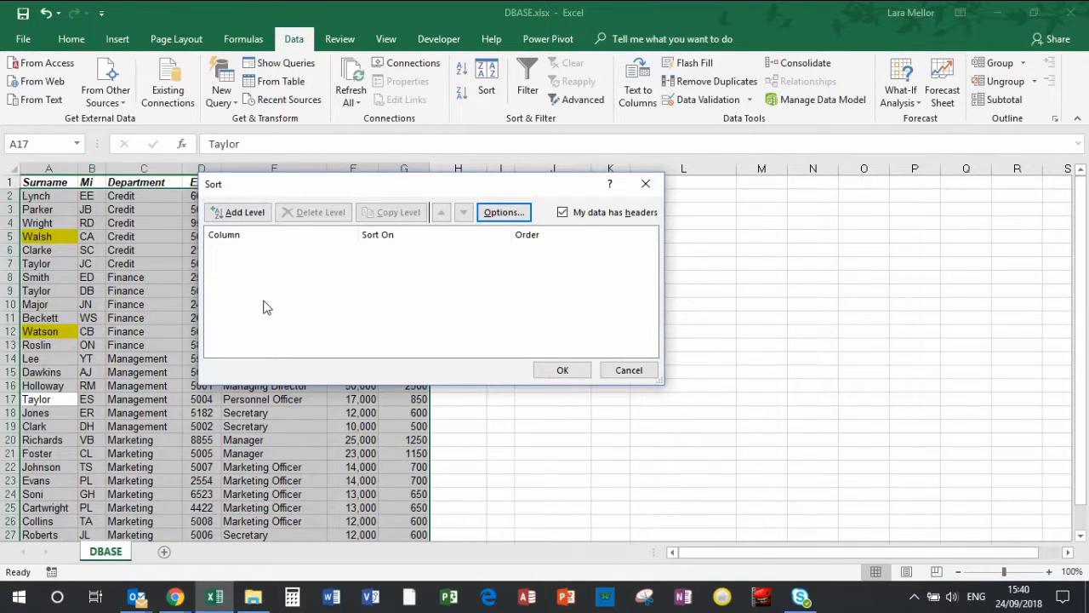
Add a sort level on the Surname column that sorts on Cell Color
{"action": "left_click", "coordinate": [254, 214]}
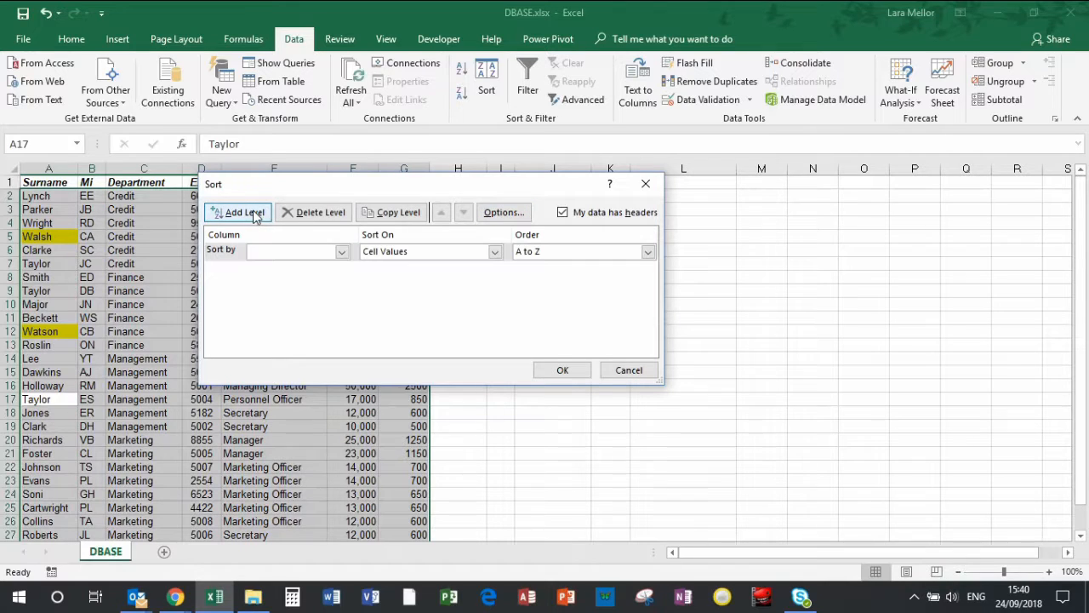
{"action": "left_click", "coordinate": [341, 252]}
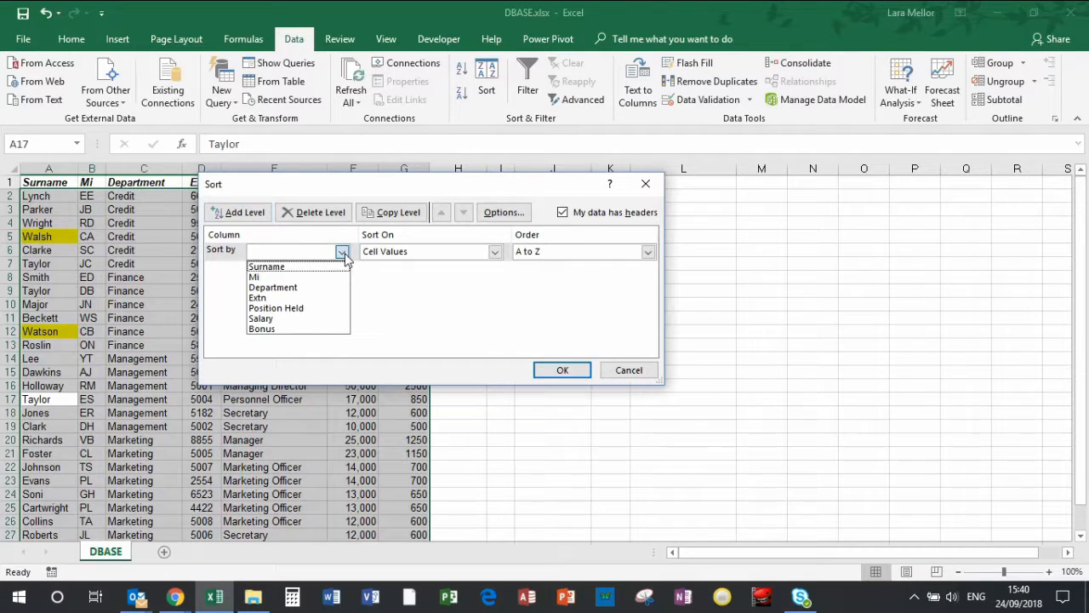
{"action": "left_click", "coordinate": [292, 266]}
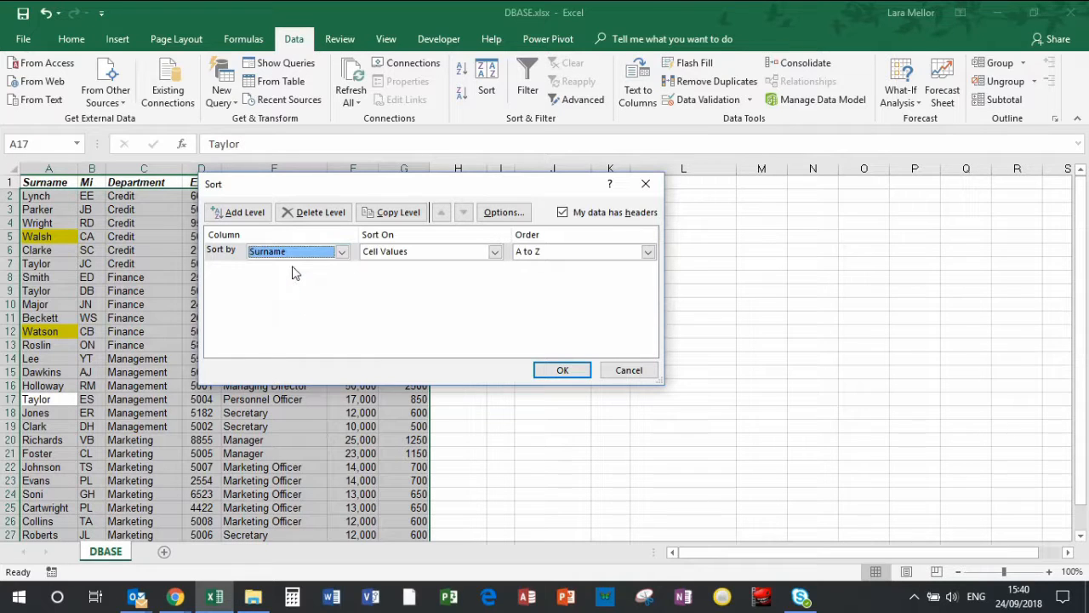
{"action": "left_click", "coordinate": [494, 254]}
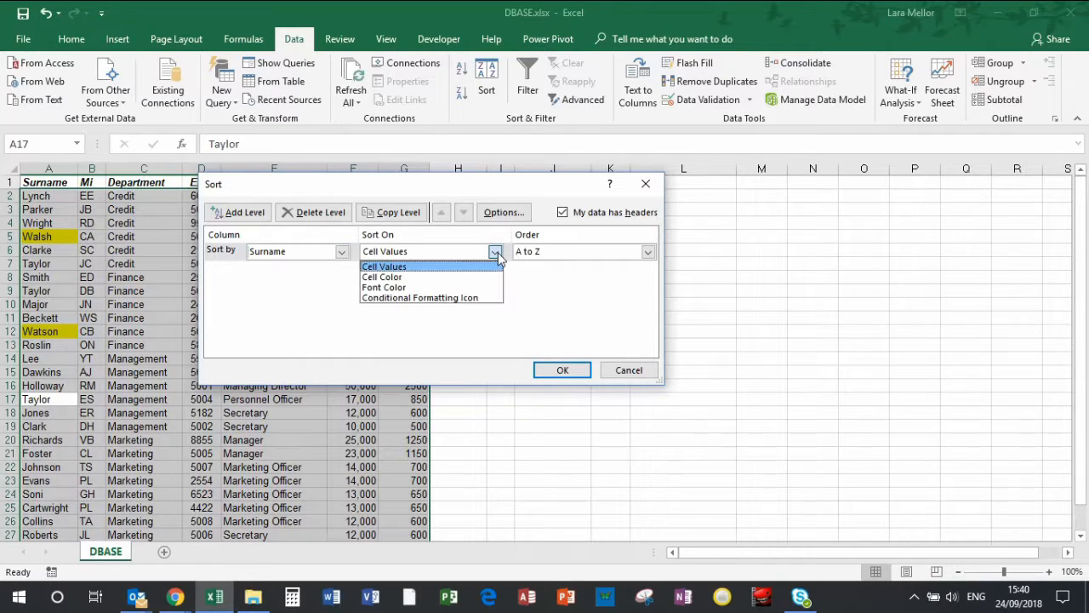
{"action": "left_click", "coordinate": [400, 278]}
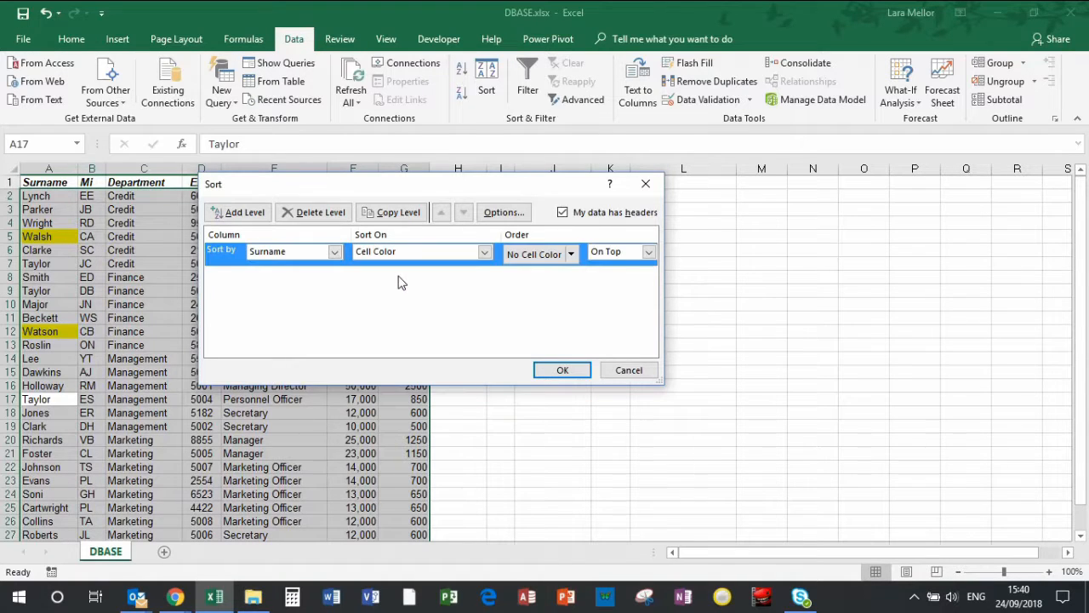
Set the Surname level's order to yellow On Top and apply the custom sort
{"action": "left_click", "coordinate": [572, 254]}
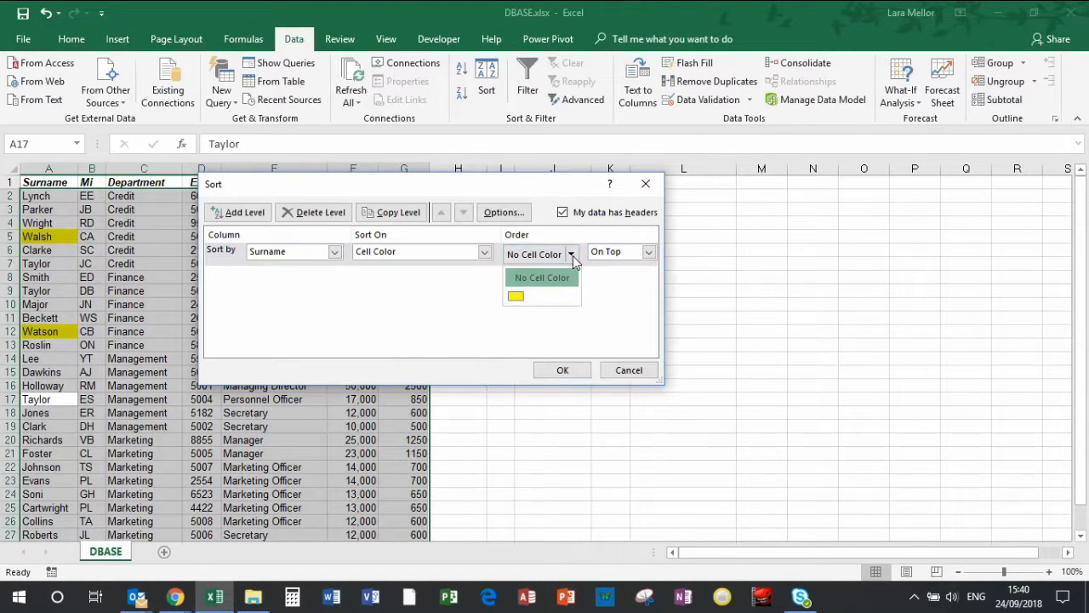
{"action": "left_click", "coordinate": [516, 296]}
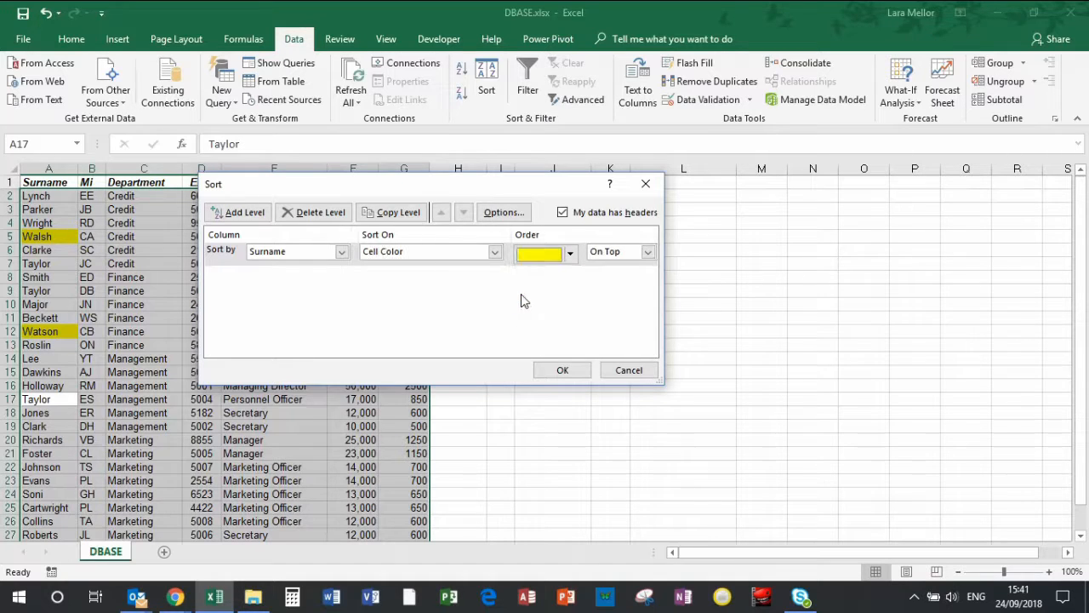
{"action": "left_click", "coordinate": [650, 254]}
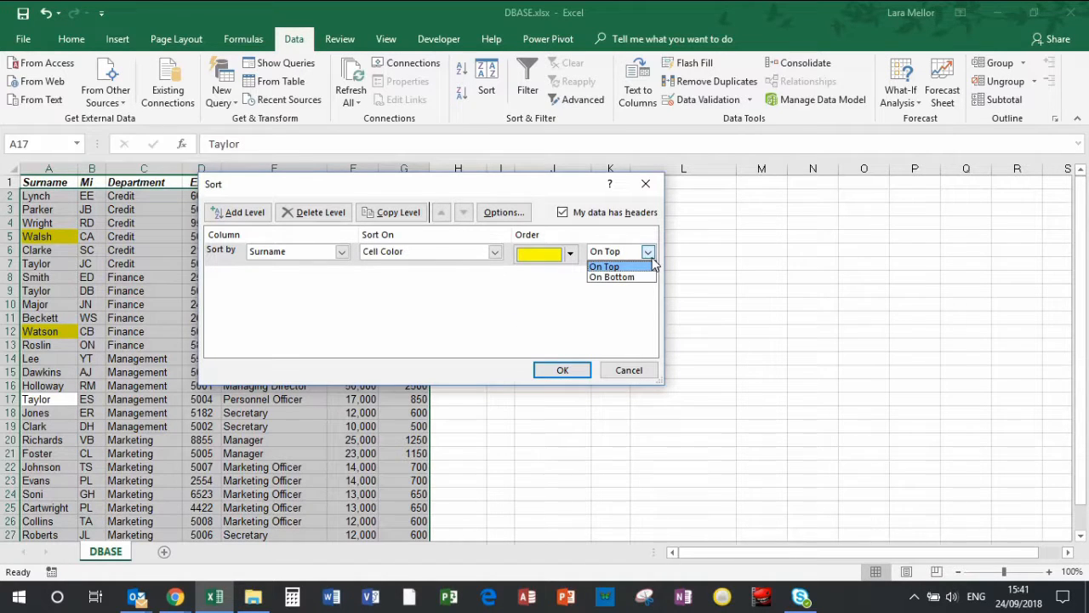
{"action": "left_click", "coordinate": [651, 259]}
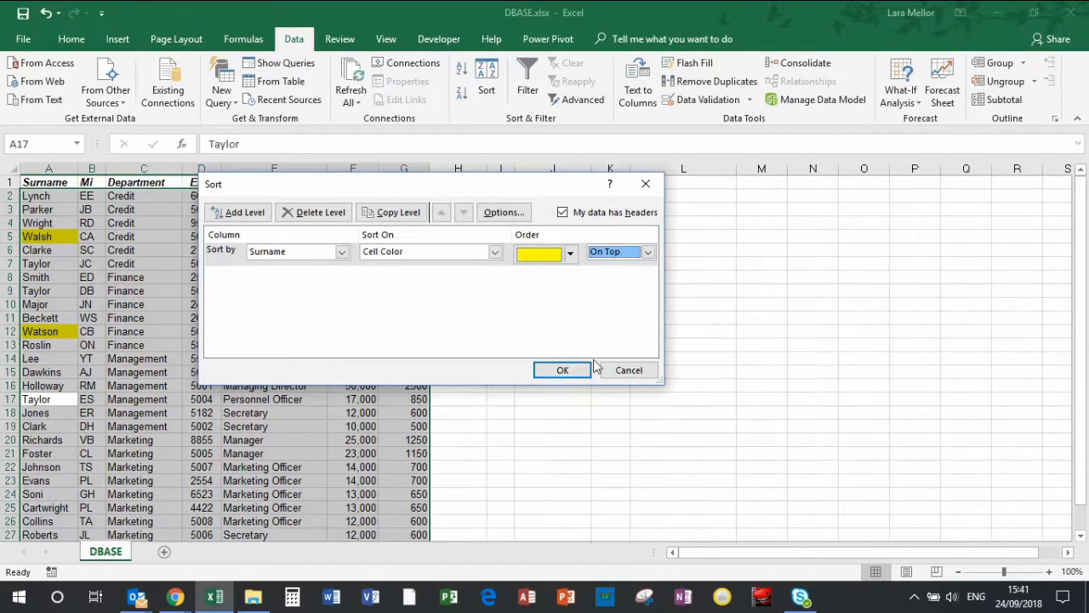
{"action": "left_click", "coordinate": [565, 371]}
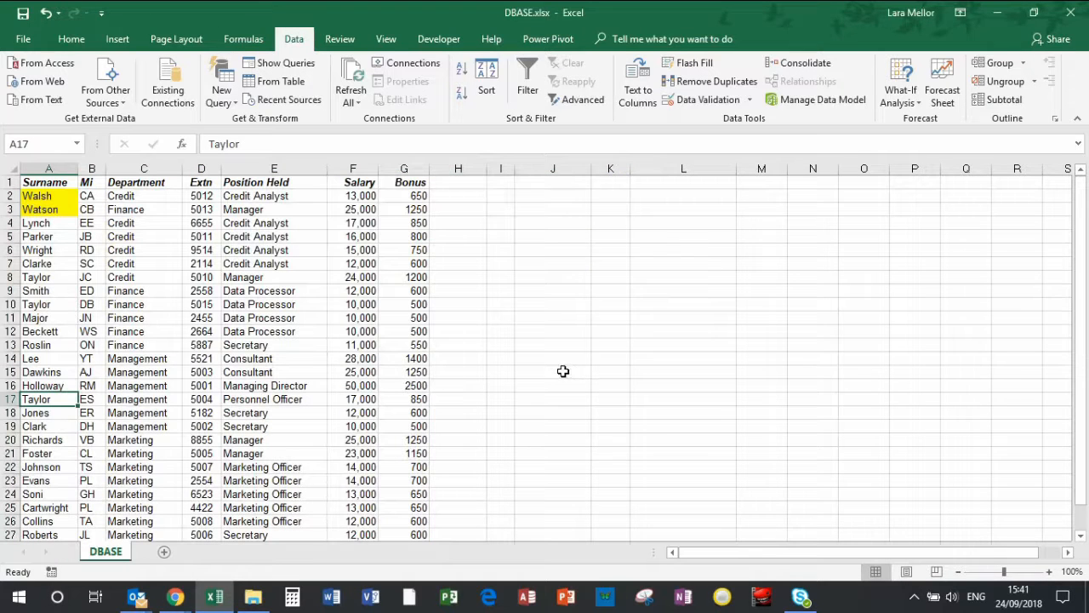